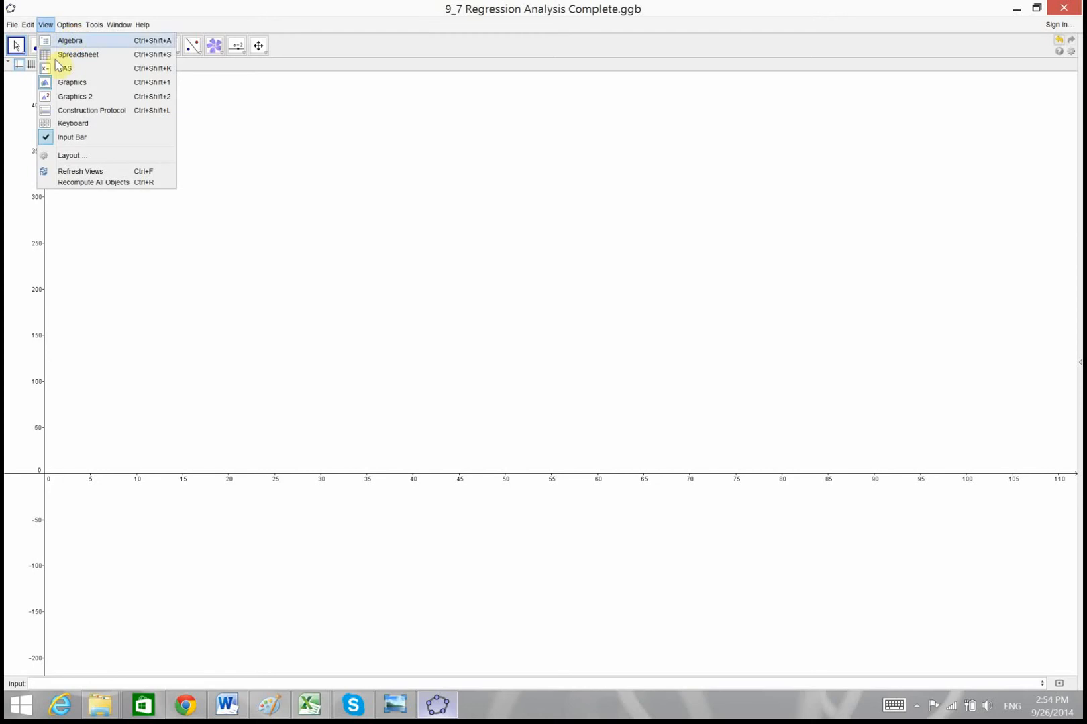
Show the spreadsheet and create a list of points from the data in cells A1:B7
{"action": "left_click", "coordinate": [90, 55]}
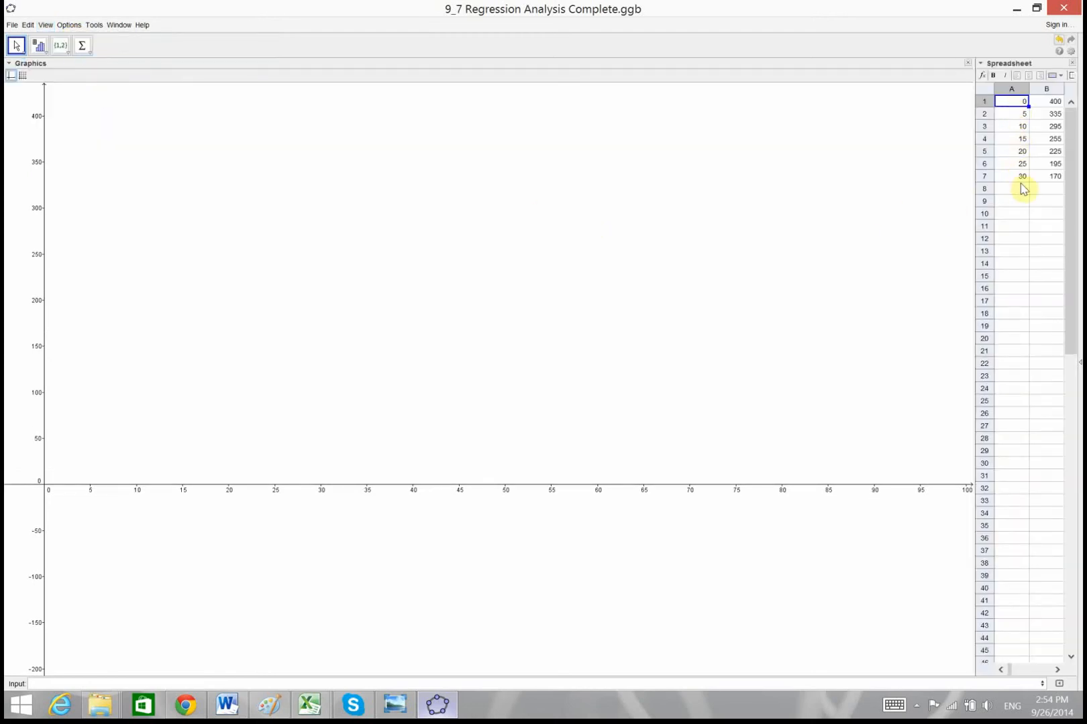
{"action": "left_click_drag", "start_coordinate": [1019, 102], "coordinate": [1050, 177]}
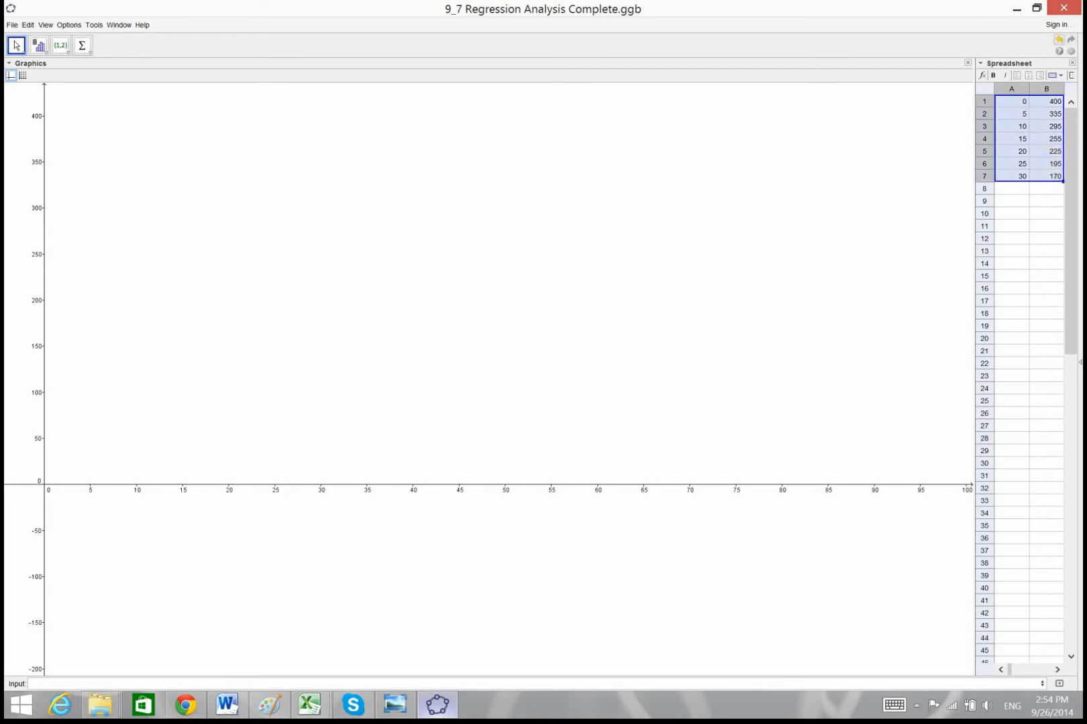
{"action": "right_click", "coordinate": [1049, 176]}
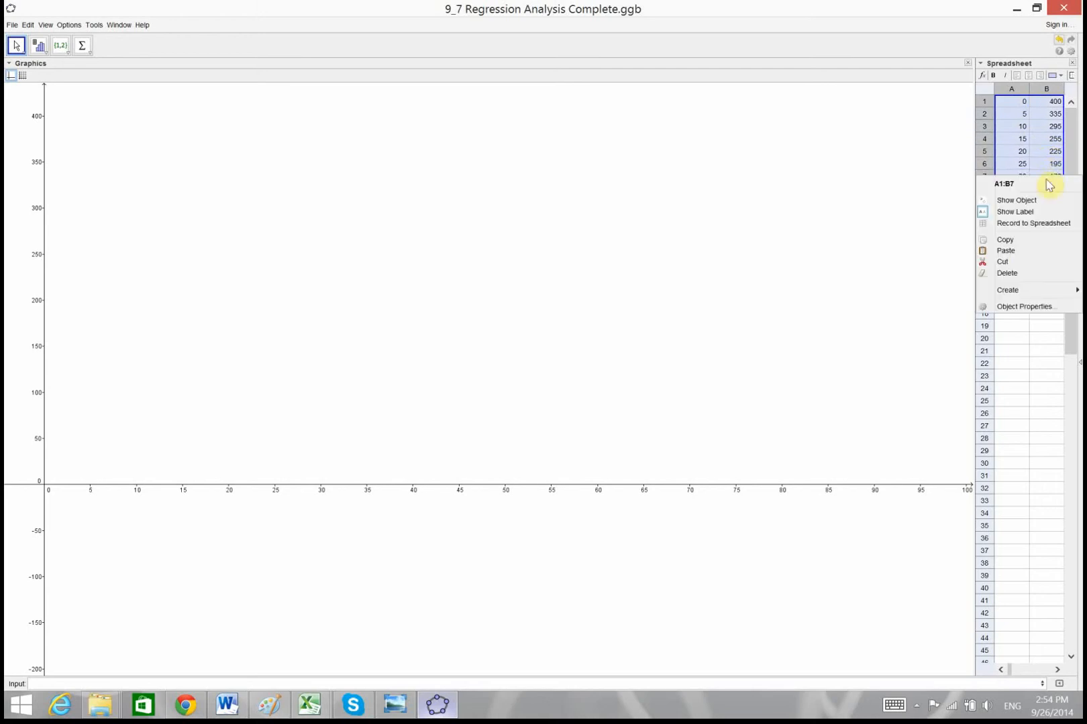
{"action": "mouse_move", "coordinate": [1023, 293]}
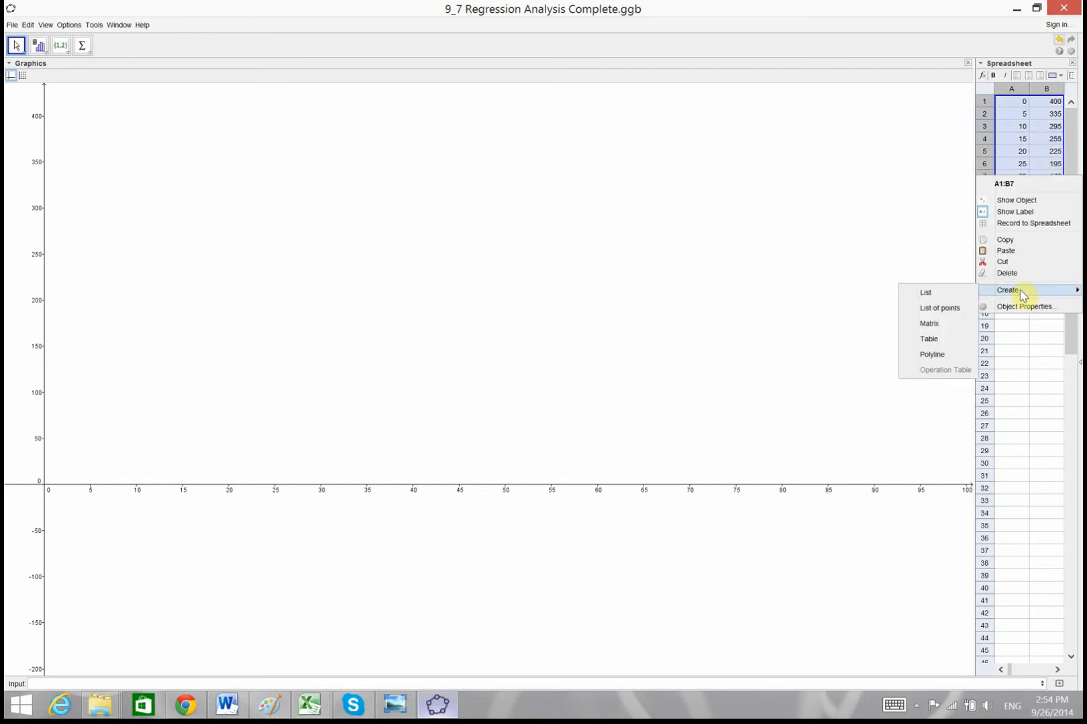
{"action": "left_click", "coordinate": [941, 308]}
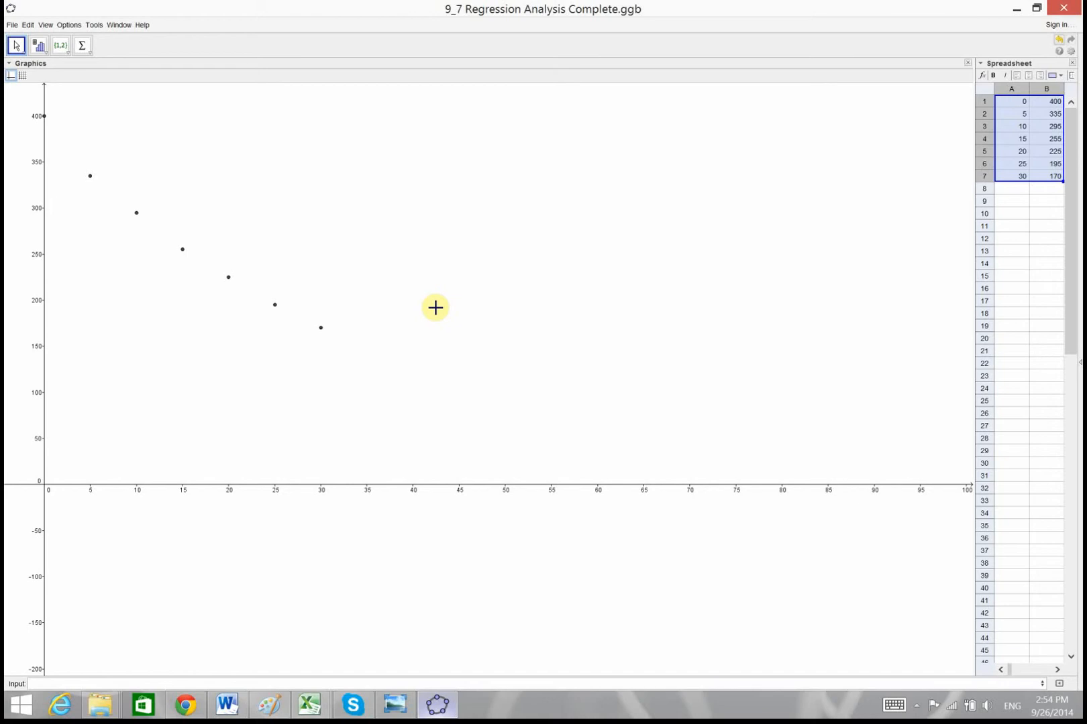
Run a Two Variable Regression Analysis on the data in A1:A7 and B1:B7
{"action": "left_click", "coordinate": [44, 52]}
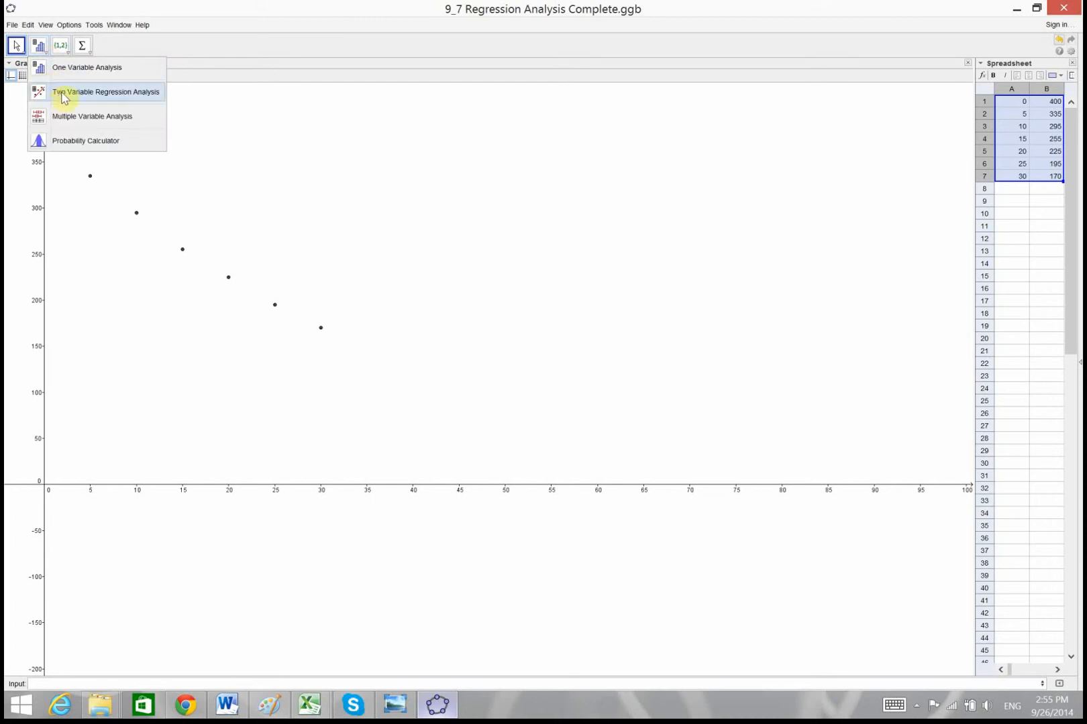
{"action": "left_click", "coordinate": [64, 98]}
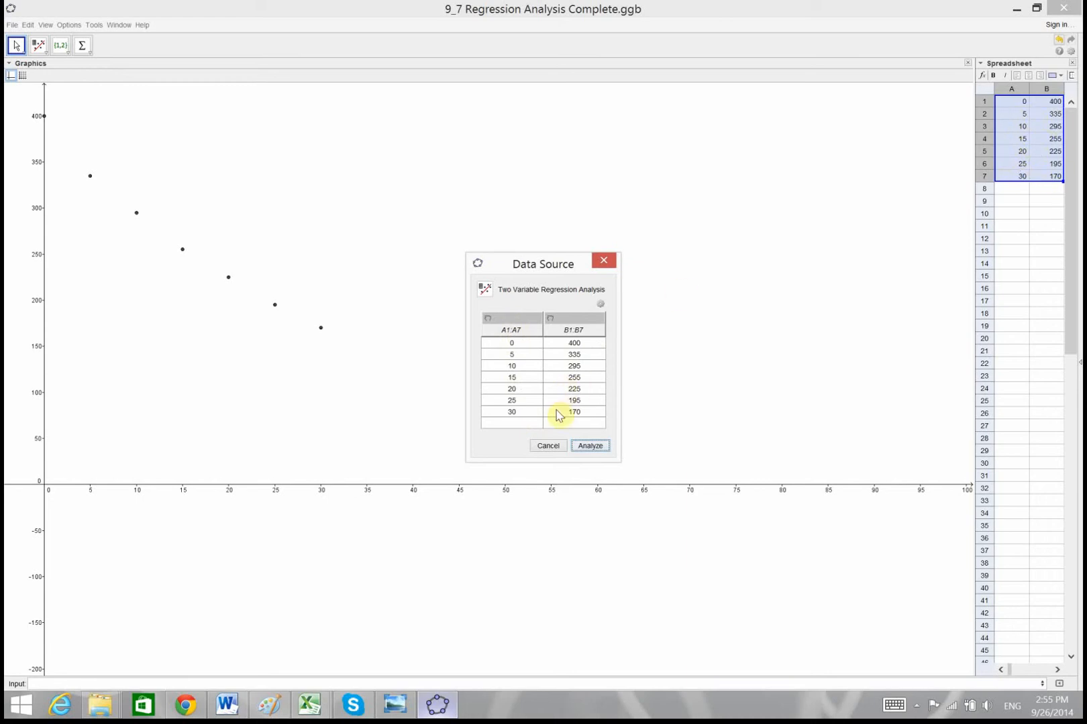
{"action": "left_click", "coordinate": [591, 446]}
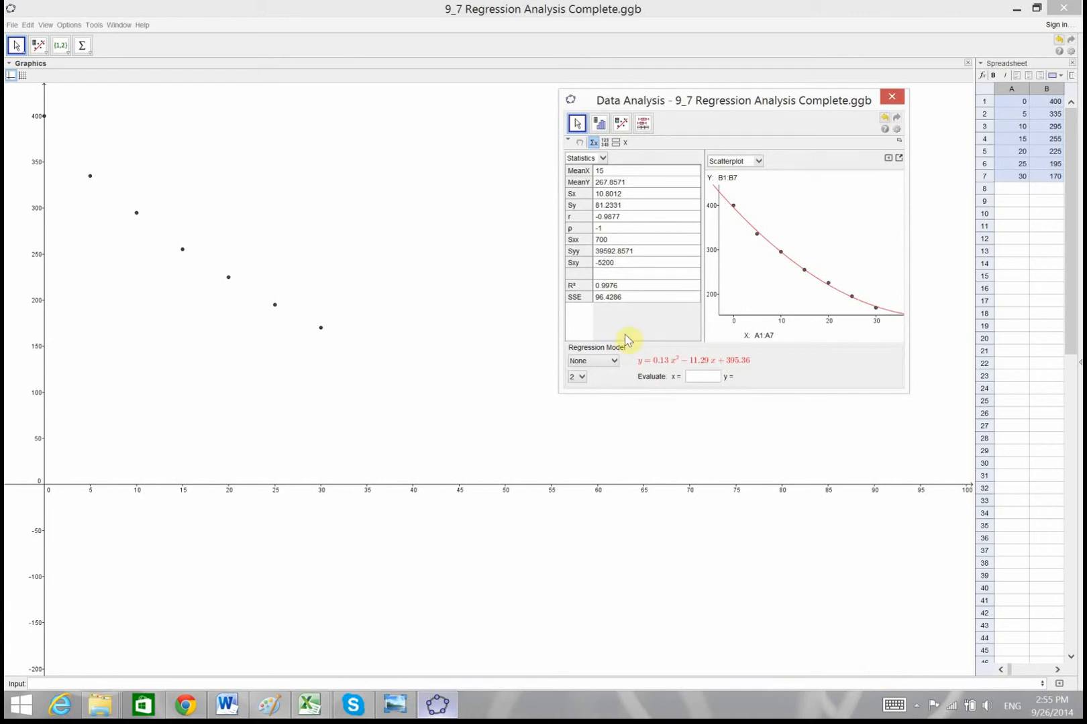
Examine how the Linear, Log and degree 2 Polynomial regression models fit the scatterplot, one after another
{"action": "left_click", "coordinate": [605, 364]}
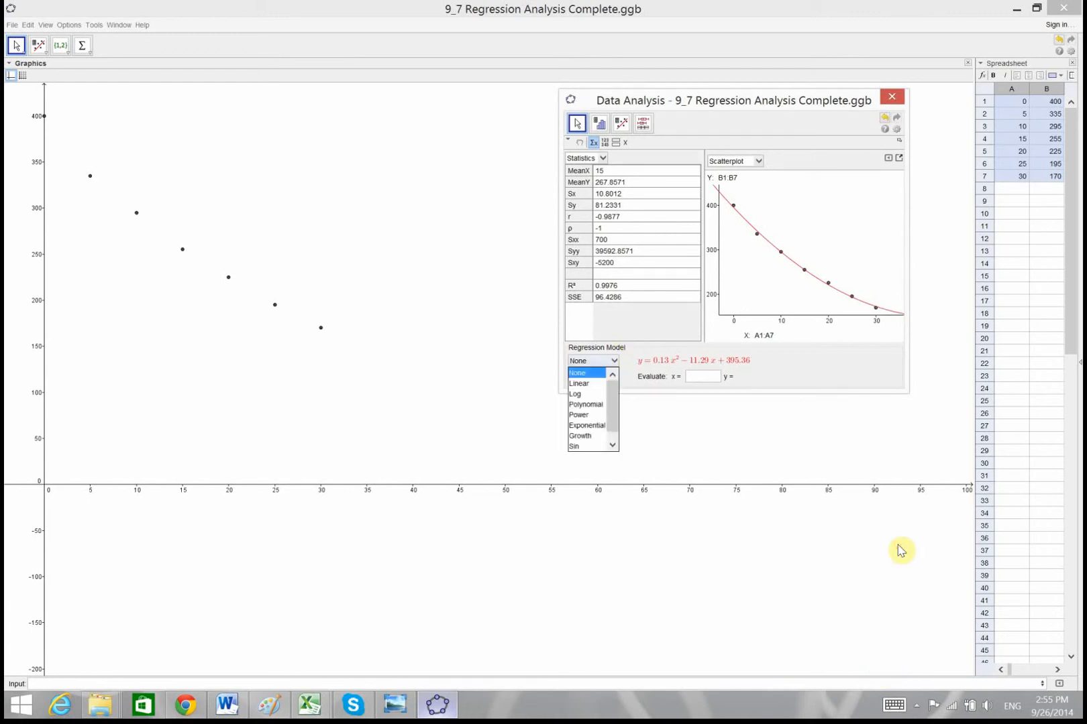
{"action": "left_click", "coordinate": [582, 384]}
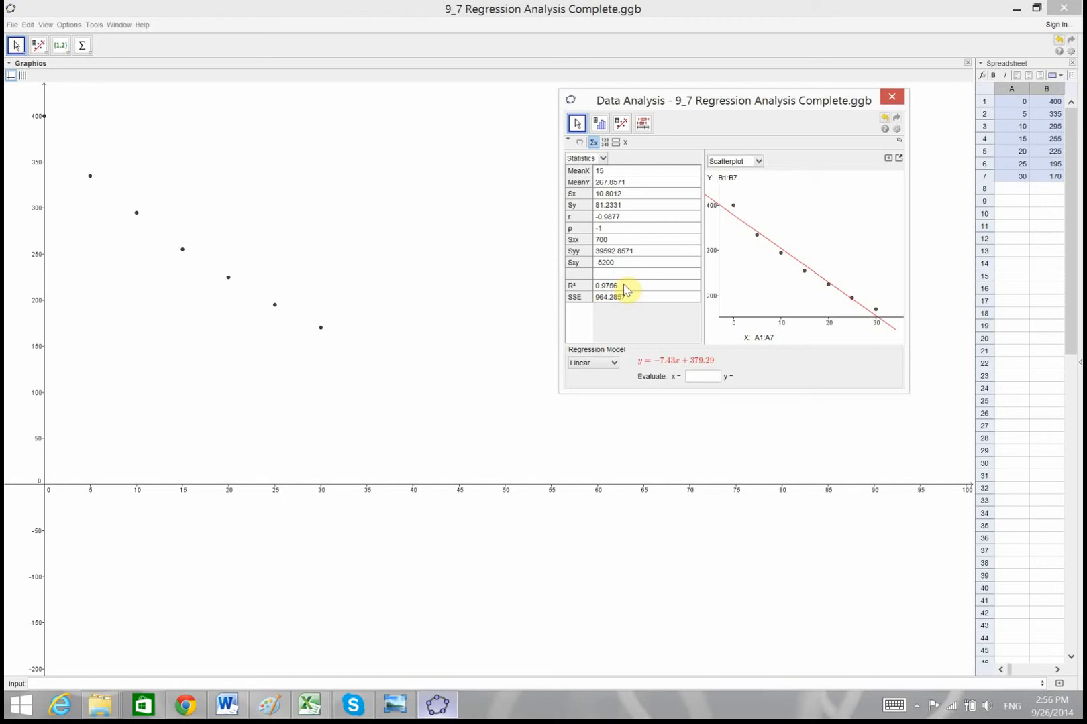
{"action": "left_click", "coordinate": [610, 367]}
{"action": "left_click", "coordinate": [589, 397]}
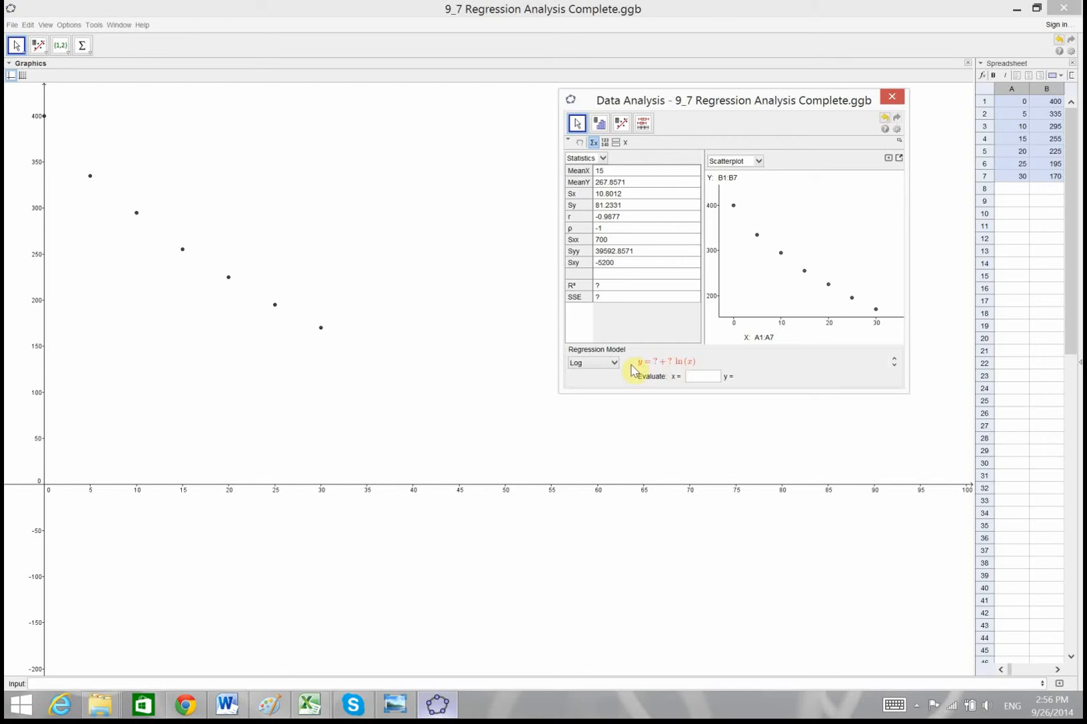
{"action": "left_click", "coordinate": [610, 364]}
{"action": "left_click", "coordinate": [596, 407]}
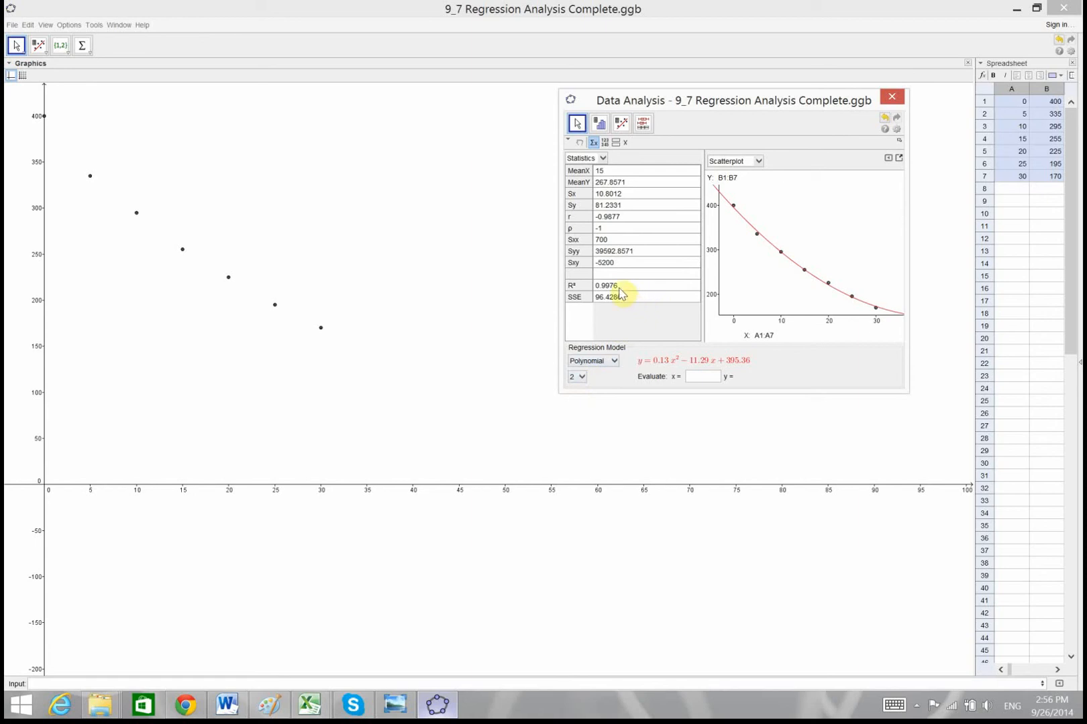
Examine the Power, Exponential, Growth and Sin regression models for the same data, one after another
{"action": "left_click", "coordinate": [605, 361]}
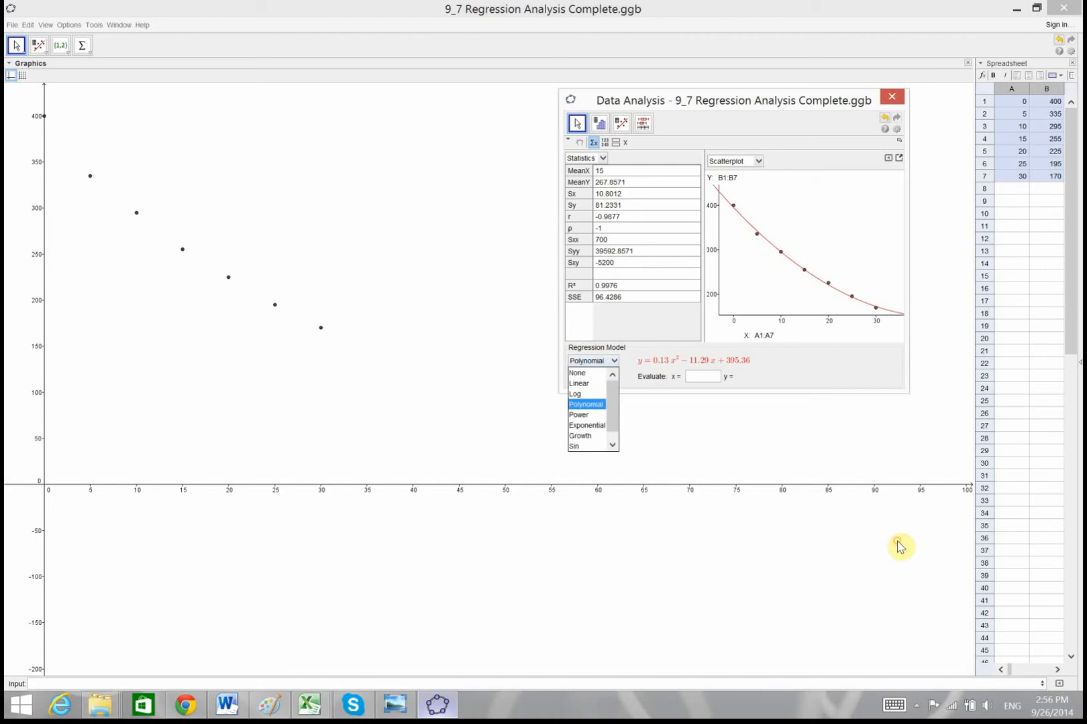
{"action": "left_click", "coordinate": [589, 415]}
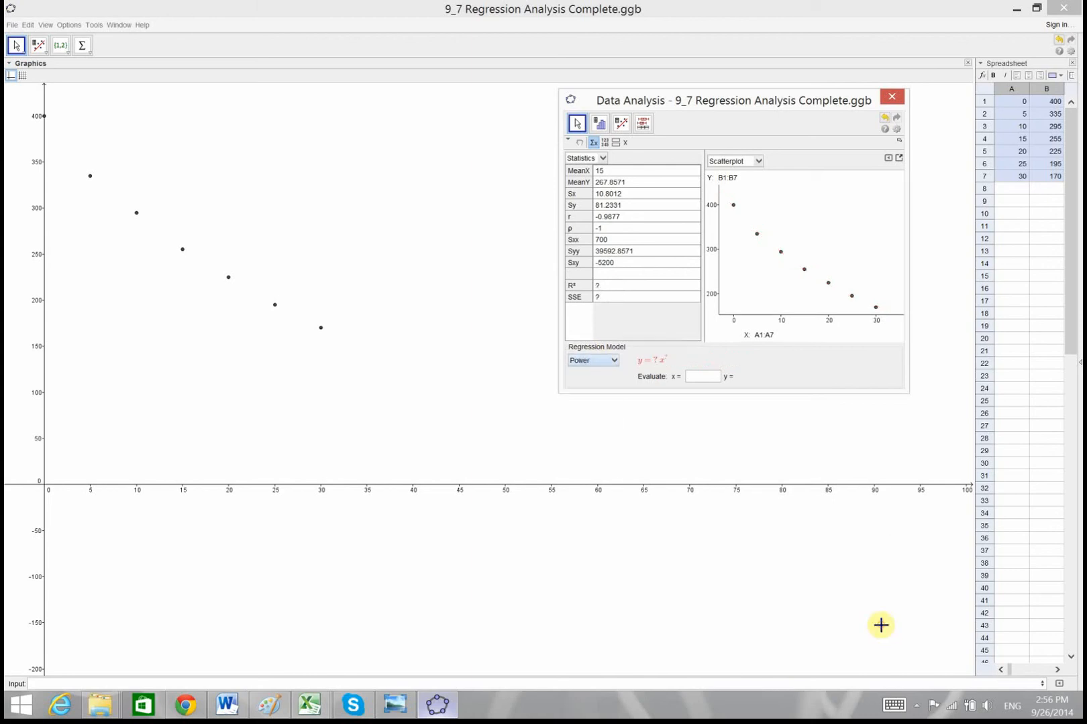
{"action": "left_click", "coordinate": [603, 362]}
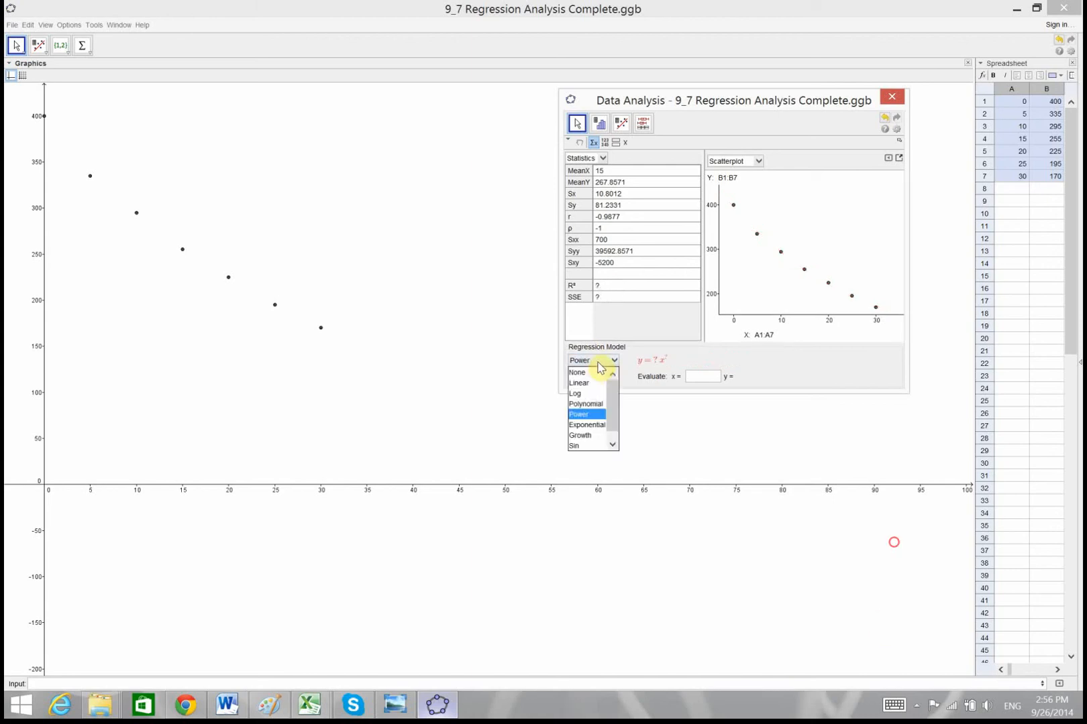
{"action": "left_click", "coordinate": [589, 425]}
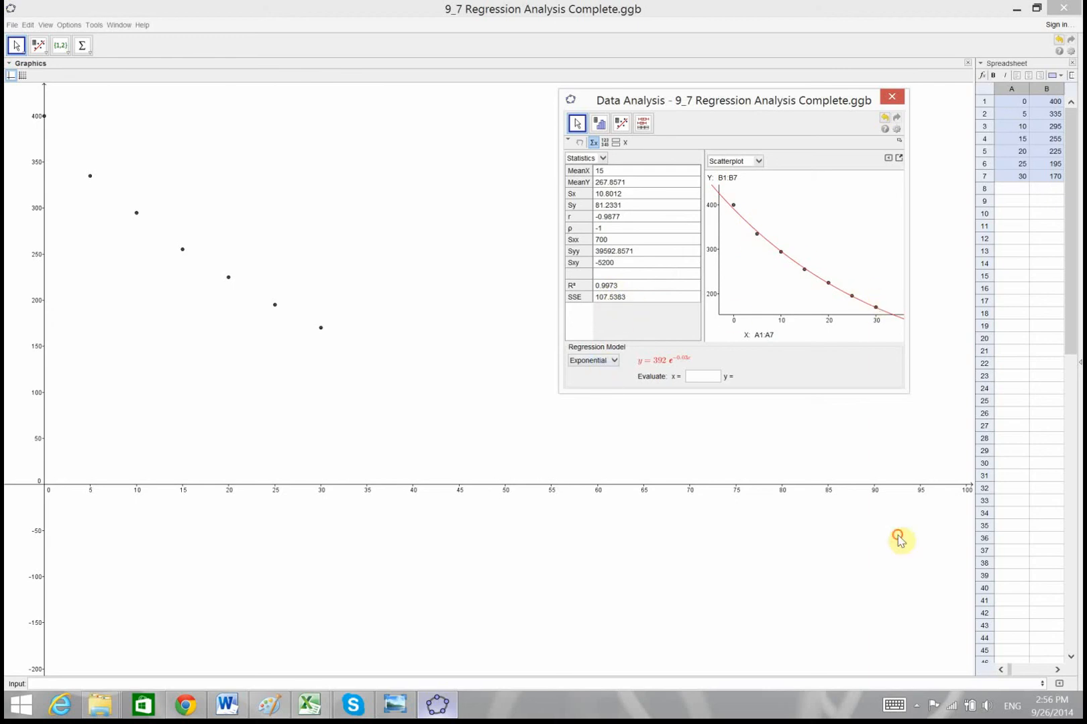
{"action": "left_click", "coordinate": [600, 362]}
{"action": "left_click", "coordinate": [585, 435]}
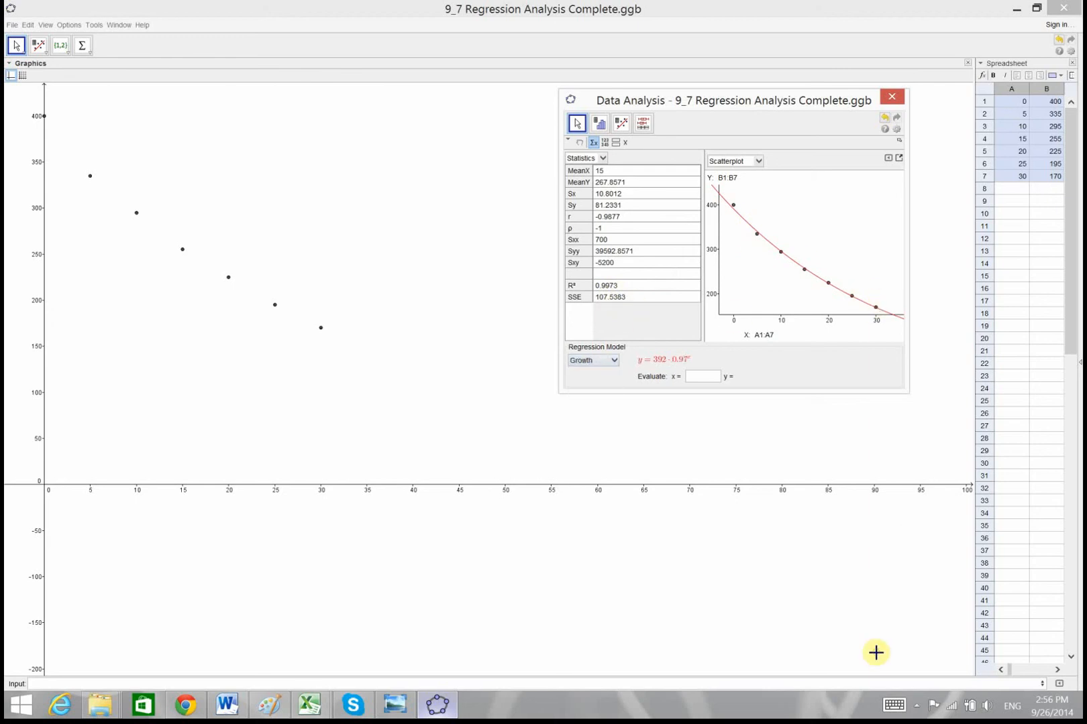
{"action": "left_click", "coordinate": [604, 360]}
{"action": "left_click", "coordinate": [590, 446]}
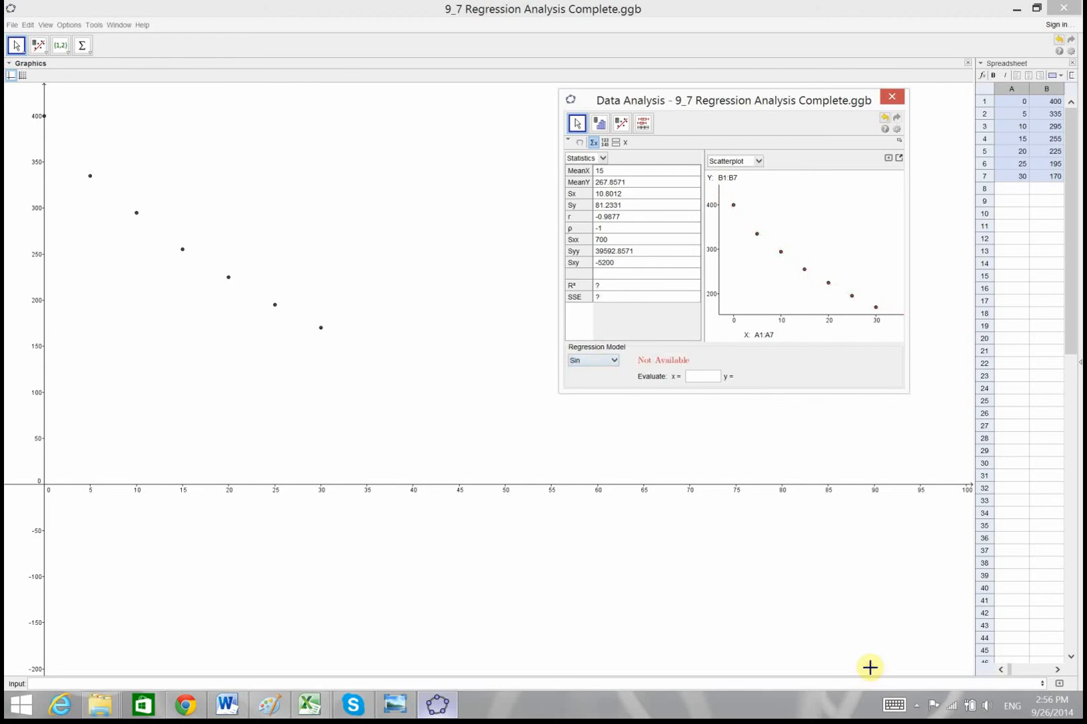
Return to the Polynomial regression model and compare its fit while raising the degree from 2 through 3, 4 and 5 to 6
{"action": "left_click", "coordinate": [588, 366]}
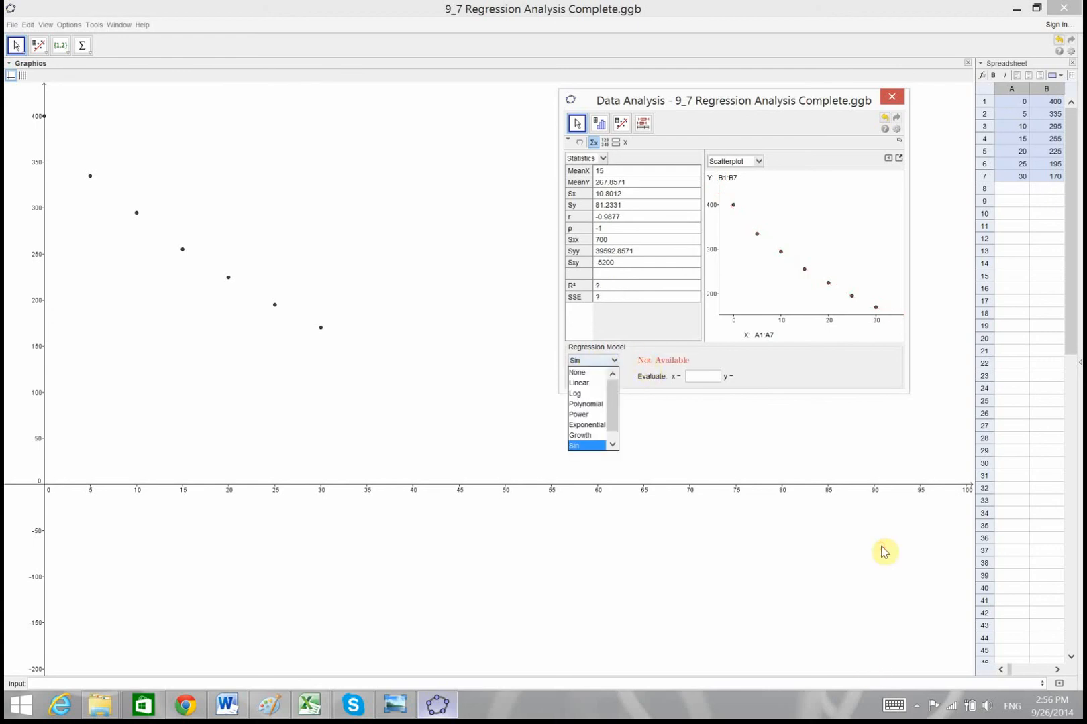
{"action": "left_click", "coordinate": [586, 403]}
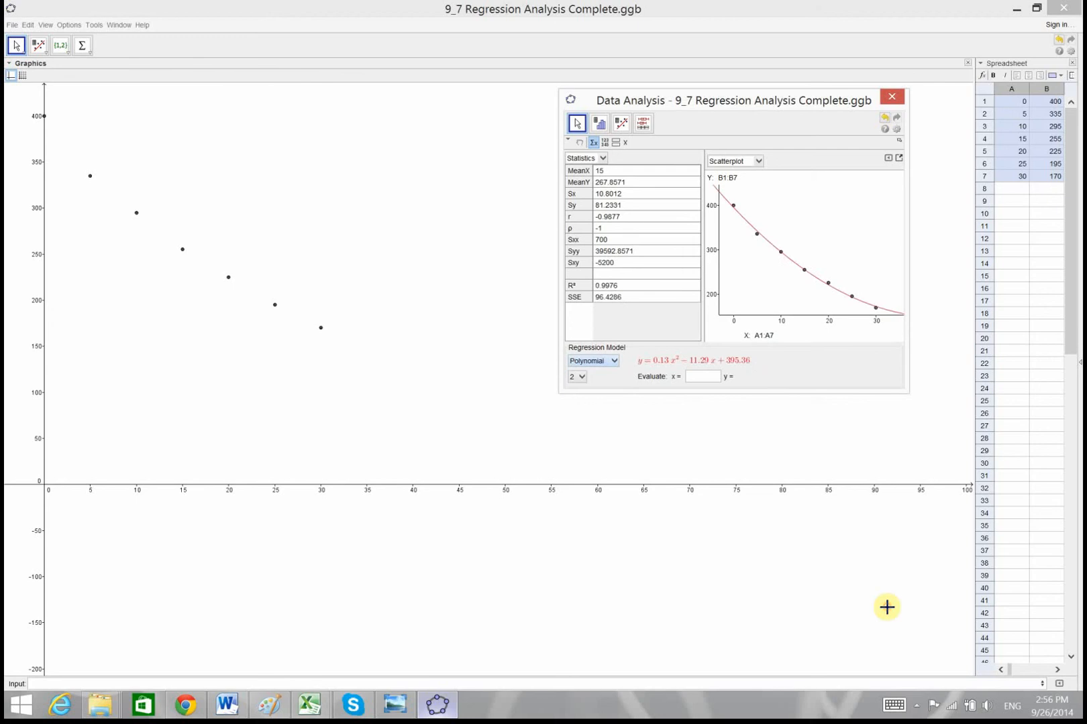
{"action": "left_click", "coordinate": [581, 378]}
{"action": "key", "text": "Down"}
{"action": "key", "text": "Return"}
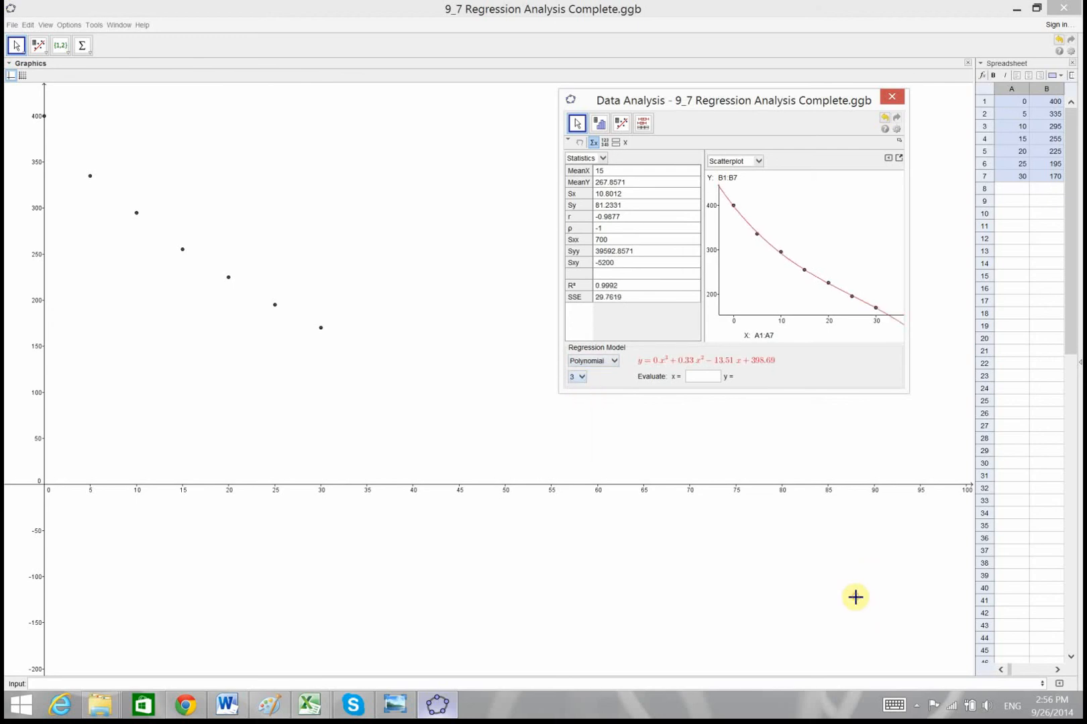
{"action": "left_click", "coordinate": [582, 377]}
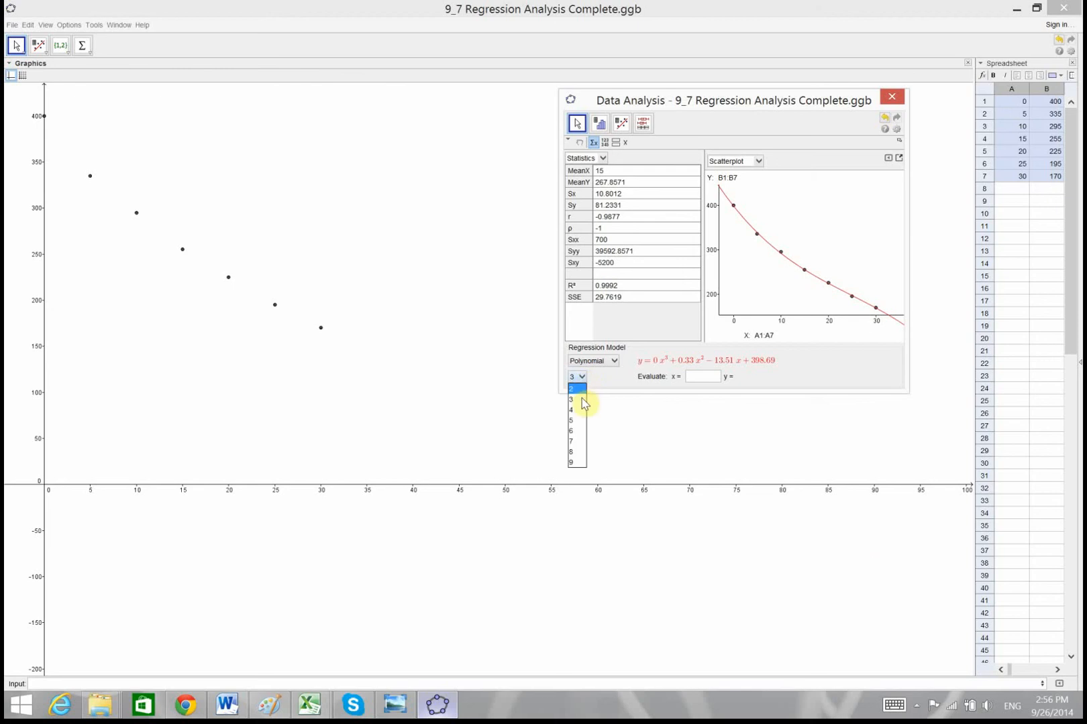
{"action": "key", "text": "Down"}
{"action": "key", "text": "Return"}
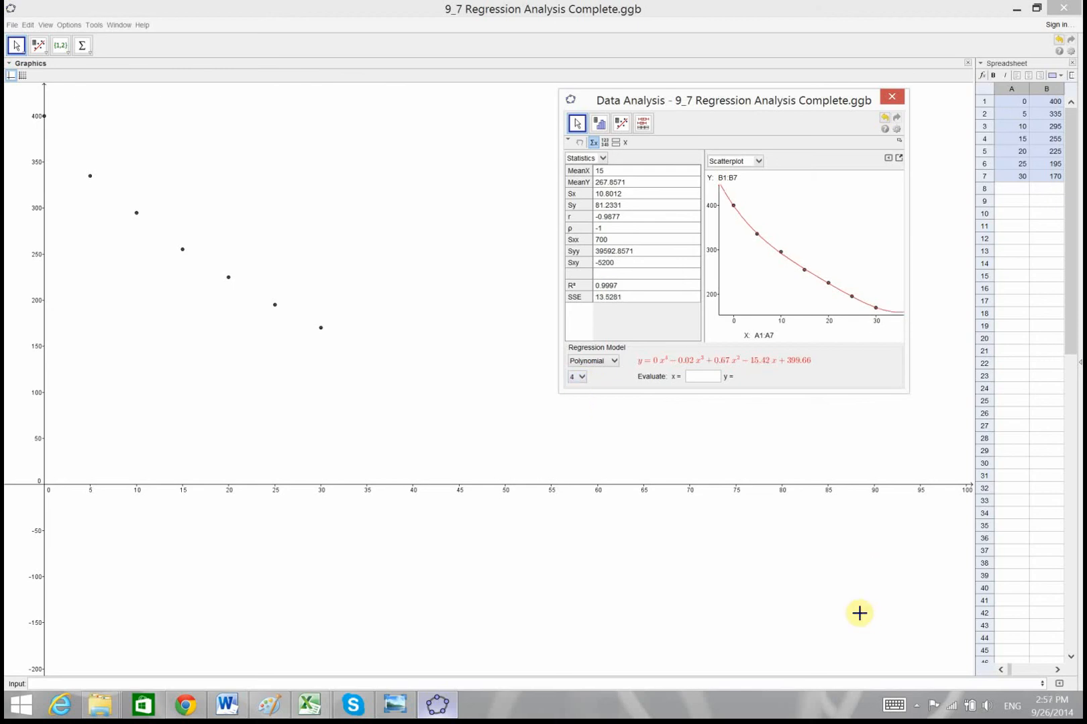
{"action": "left_click", "coordinate": [581, 377]}
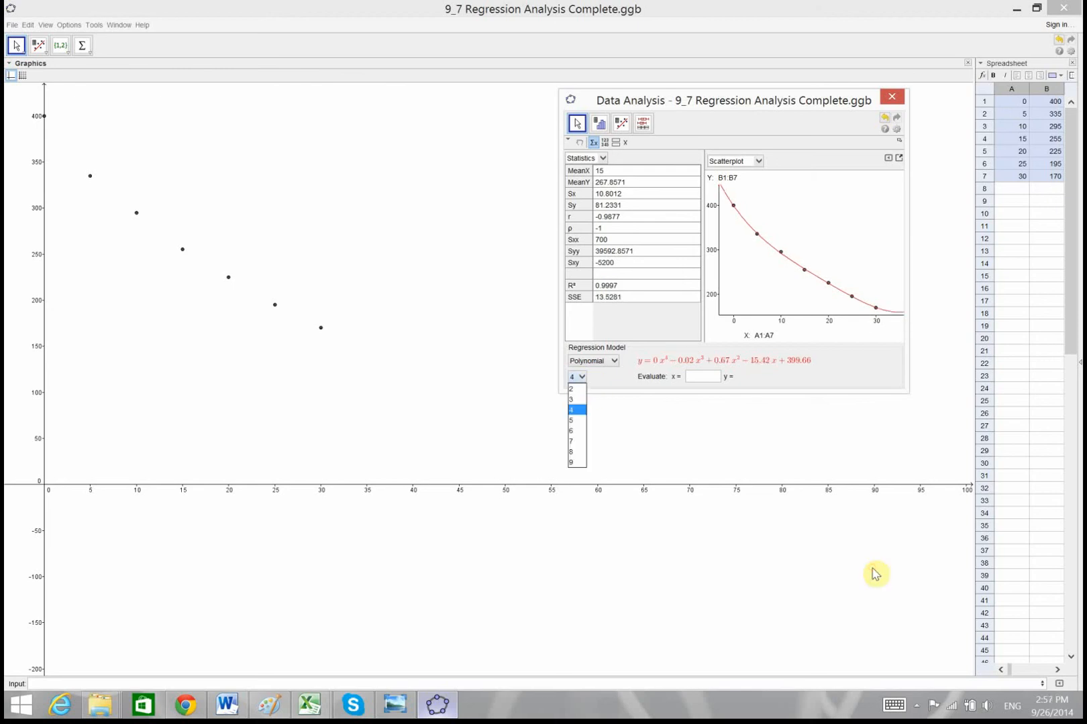
{"action": "left_click", "coordinate": [577, 421]}
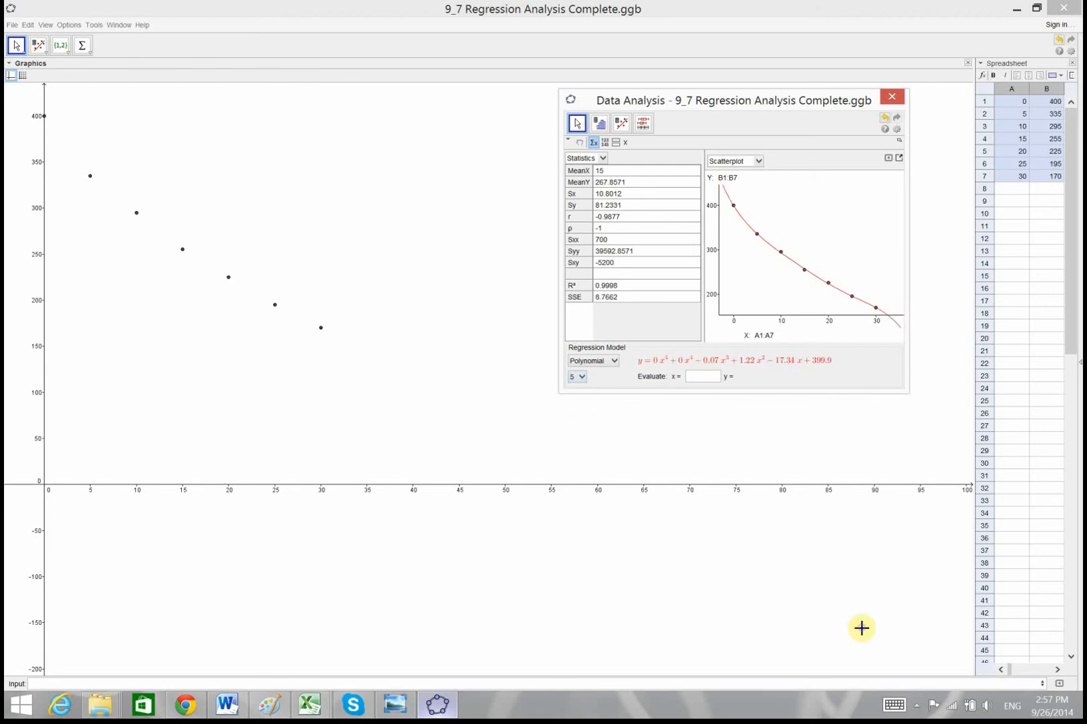
{"action": "left_click", "coordinate": [581, 377]}
{"action": "left_click", "coordinate": [579, 432]}
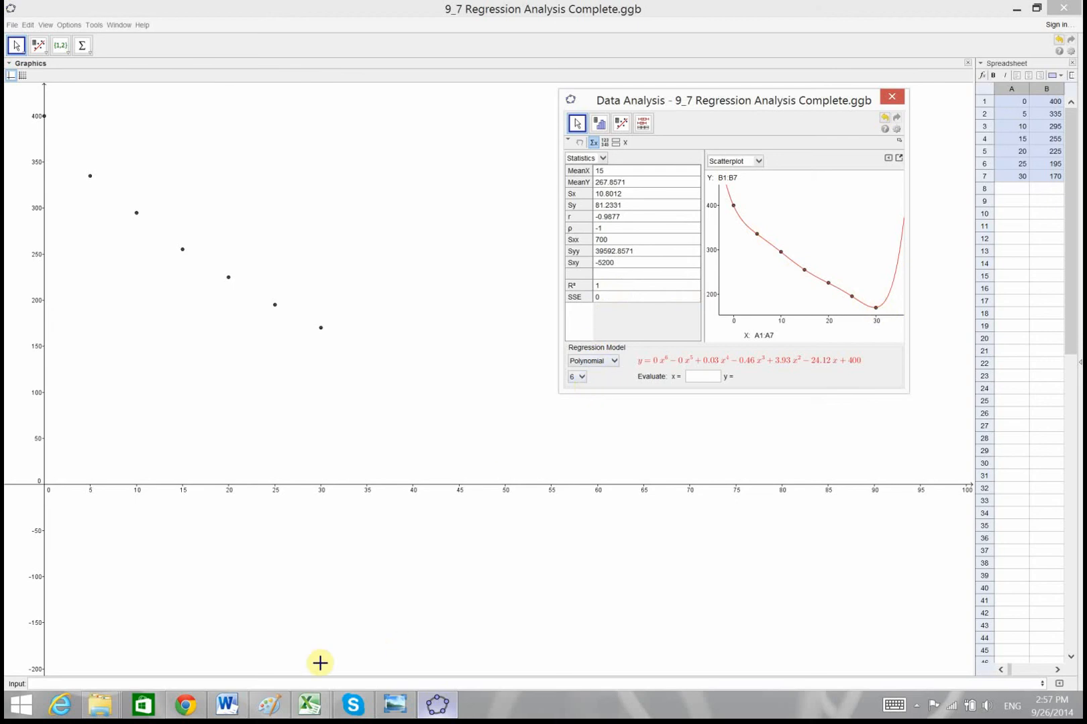
Check the tire pressure question in Paint, and return to GeoGebra to set the regression model to None
{"action": "left_click", "coordinate": [271, 706]}
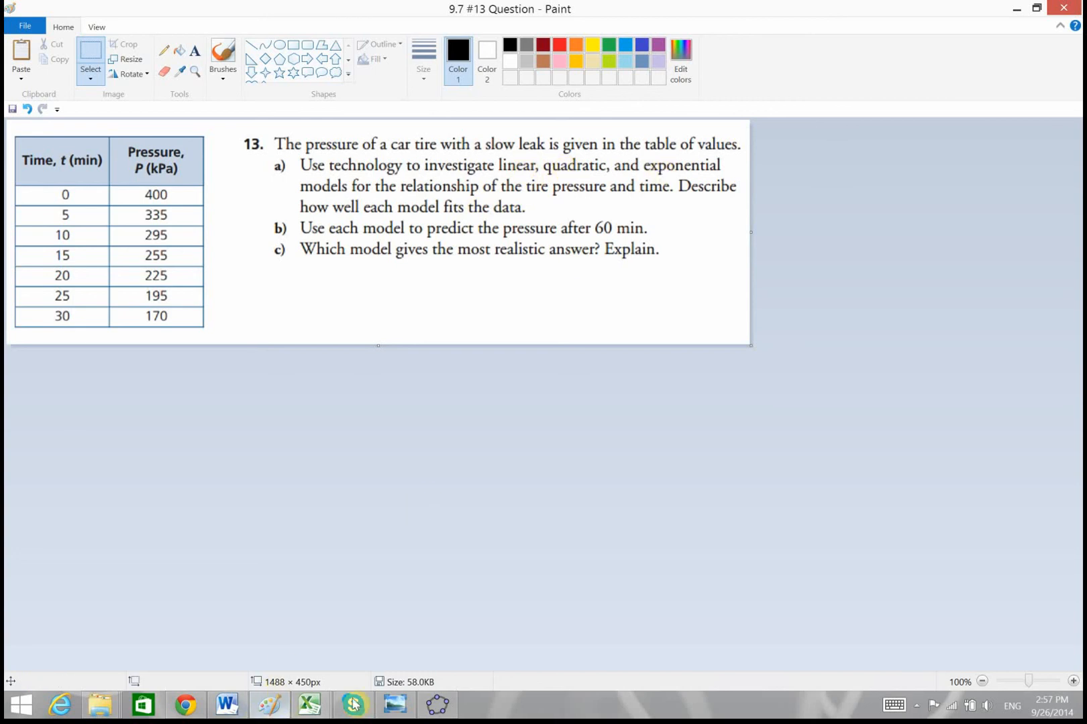
{"action": "left_click", "coordinate": [437, 704]}
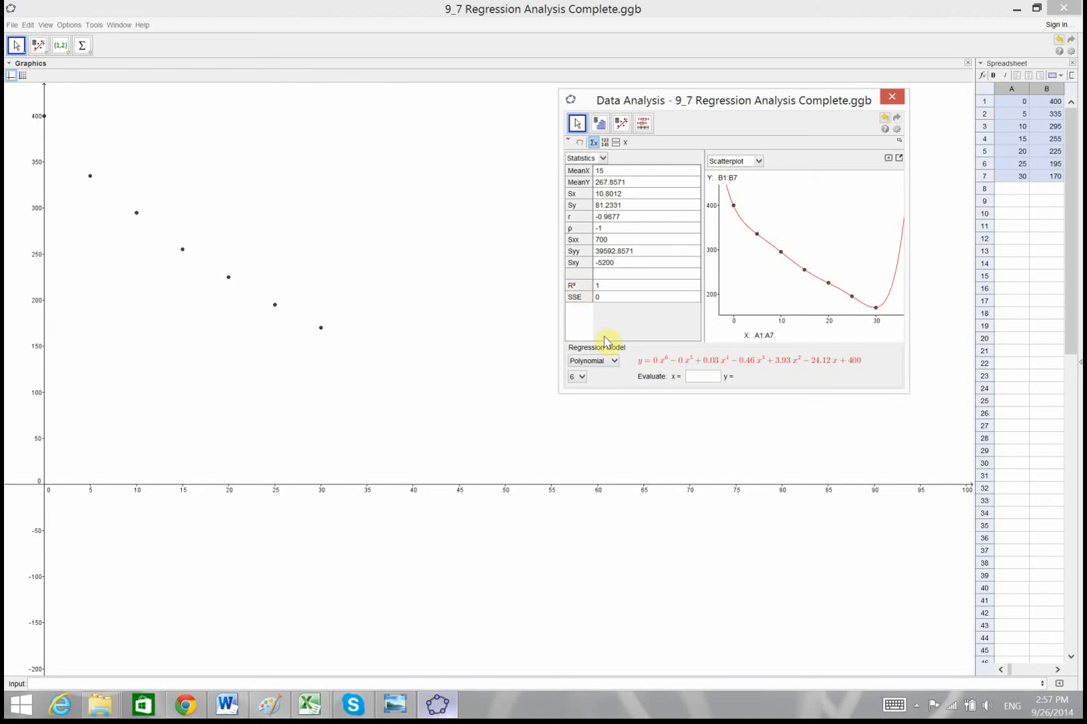
{"action": "left_click", "coordinate": [613, 361]}
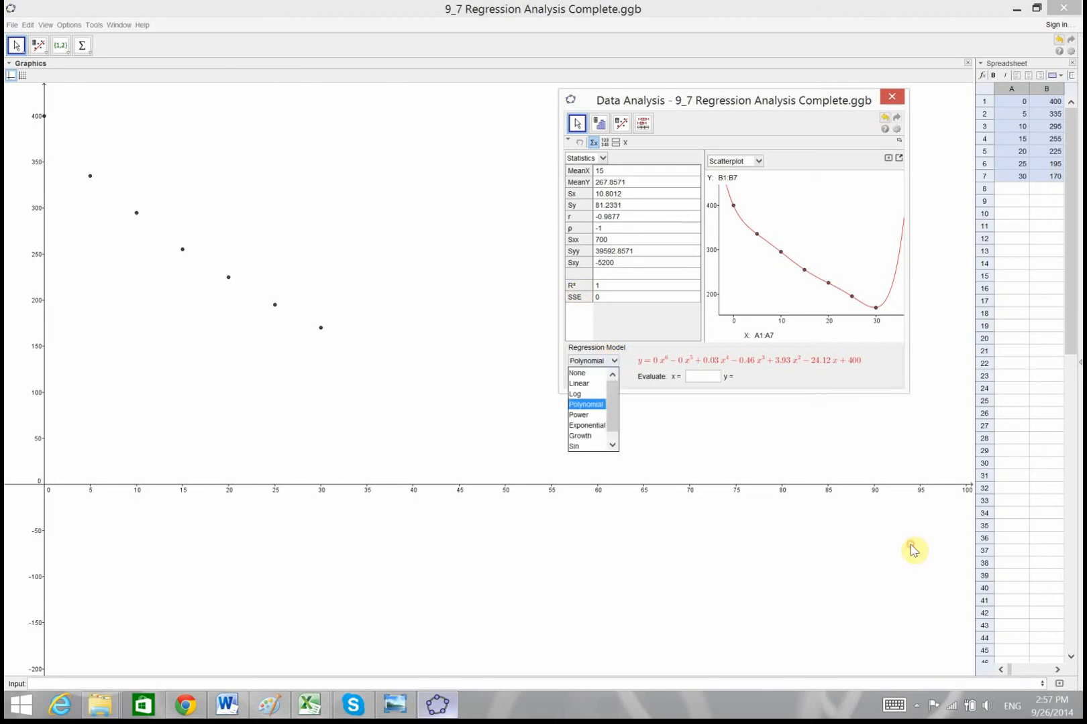
{"action": "left_click", "coordinate": [592, 373]}
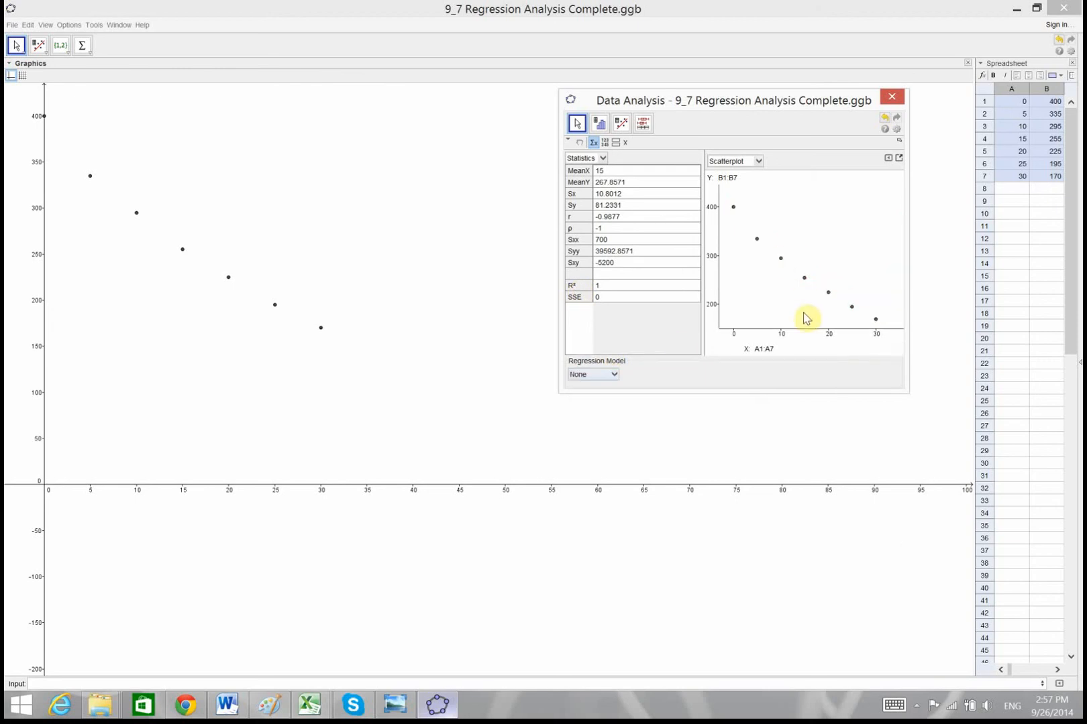